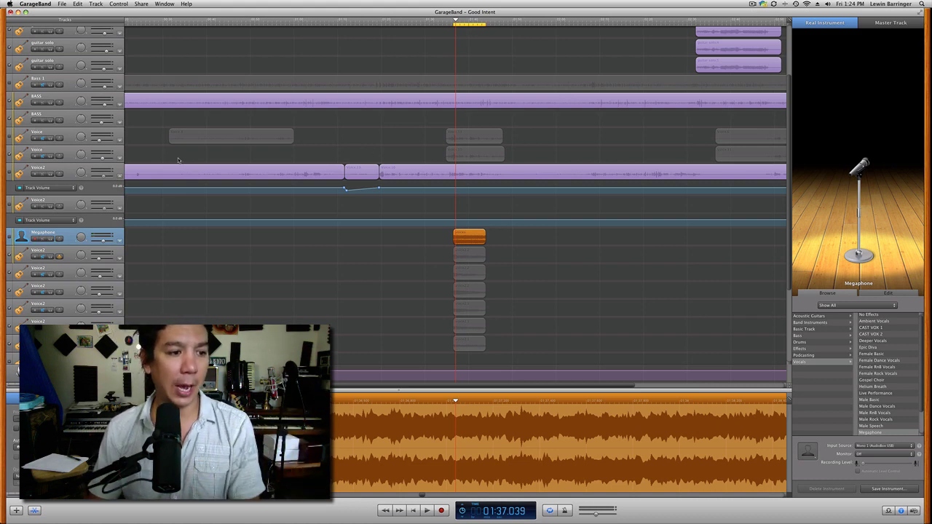
- Deselect the Megaphone clip and unmute each of the six Voice2 copies beneath it
left_click(41, 241)
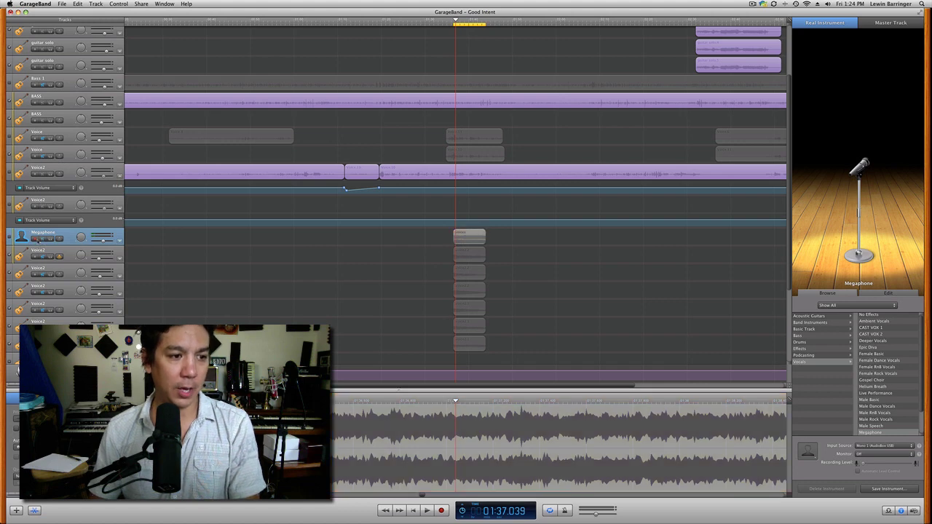
left_click(43, 257)
left_click(41, 274)
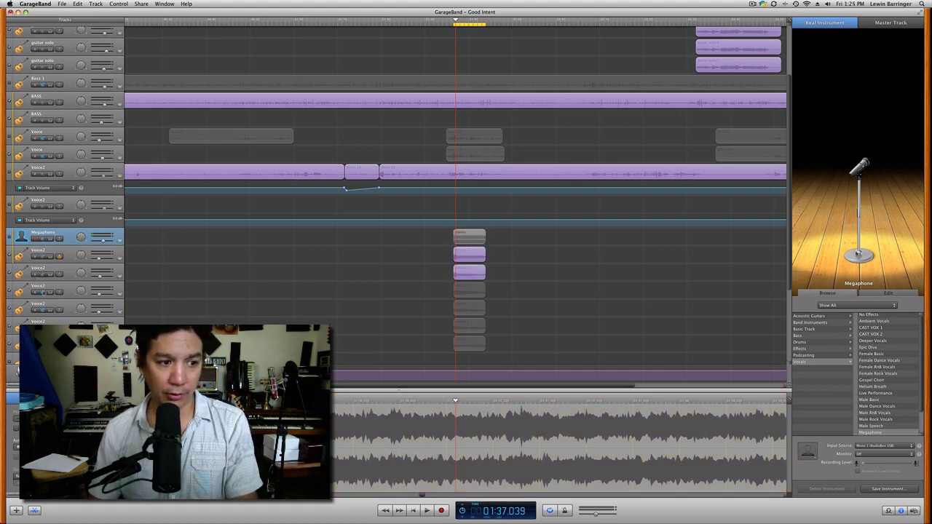
left_click(42, 292)
left_click(42, 311)
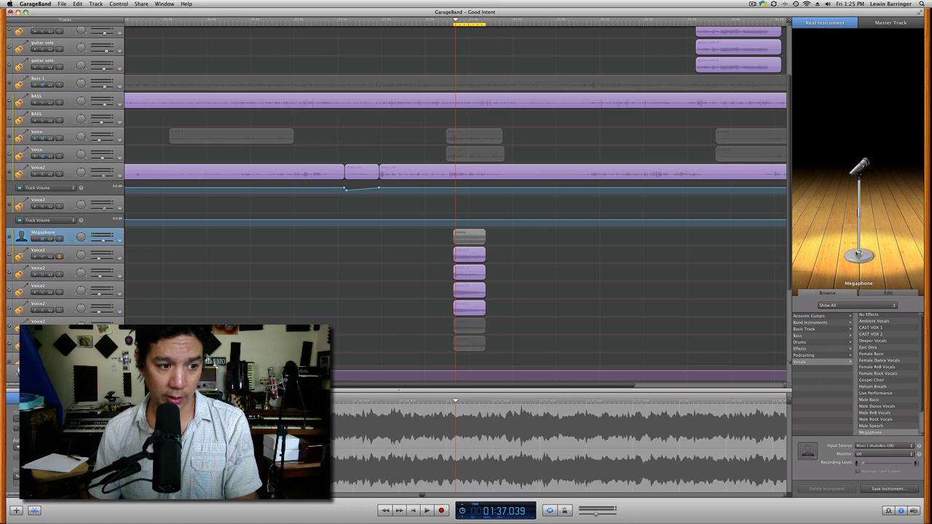
left_click(42, 328)
left_click(42, 346)
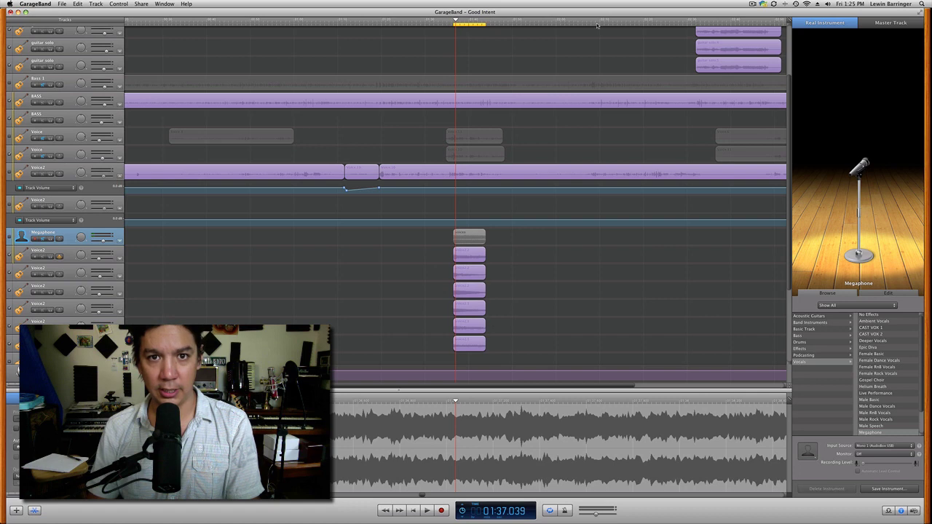
- Stretch the yellow cycle region's right edge a little further and play the stacked voice clips
left_click_drag(487, 26, 497, 26)
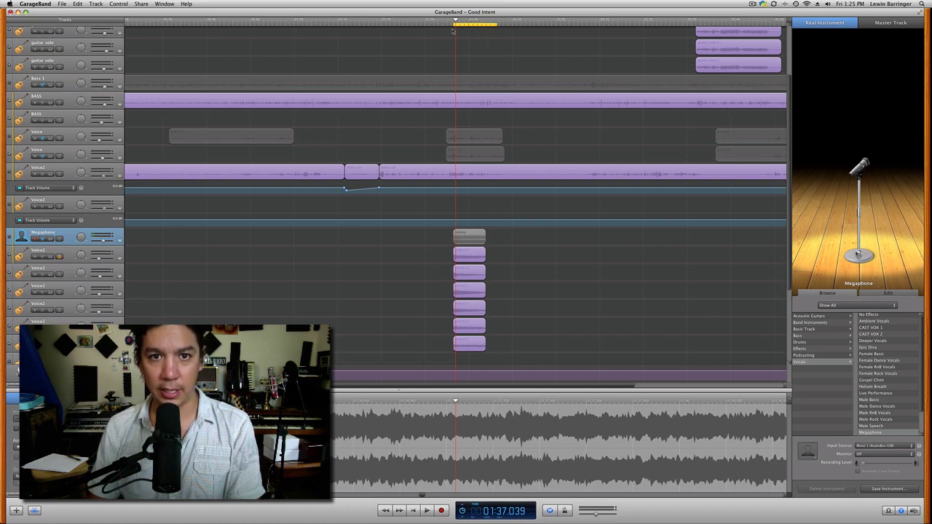
key("space")
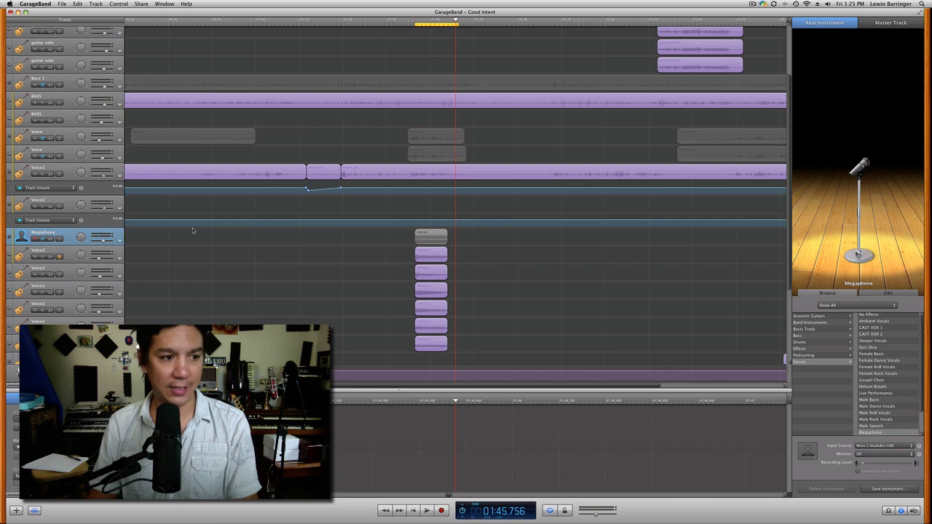
- Solo all six Voice2 tracks and play back just their layered clips
left_click(50, 256)
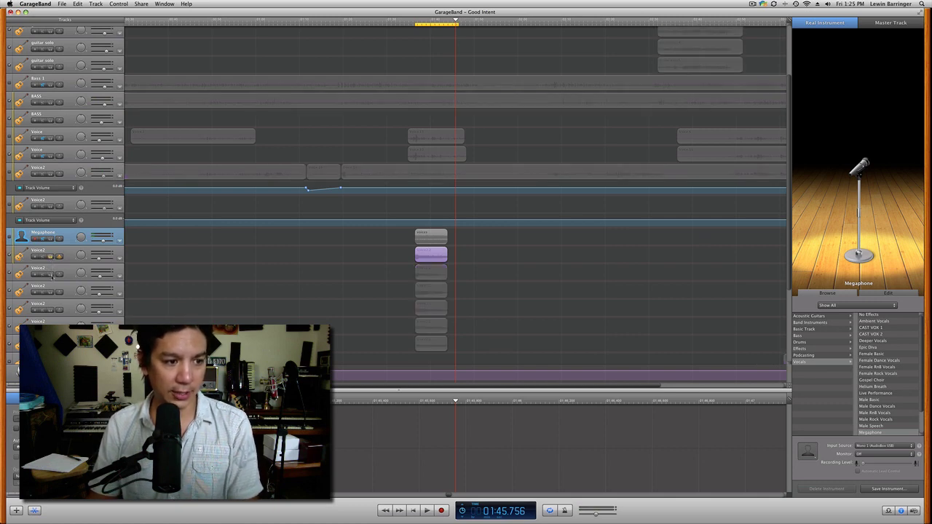
left_click(50, 275)
left_click(50, 292)
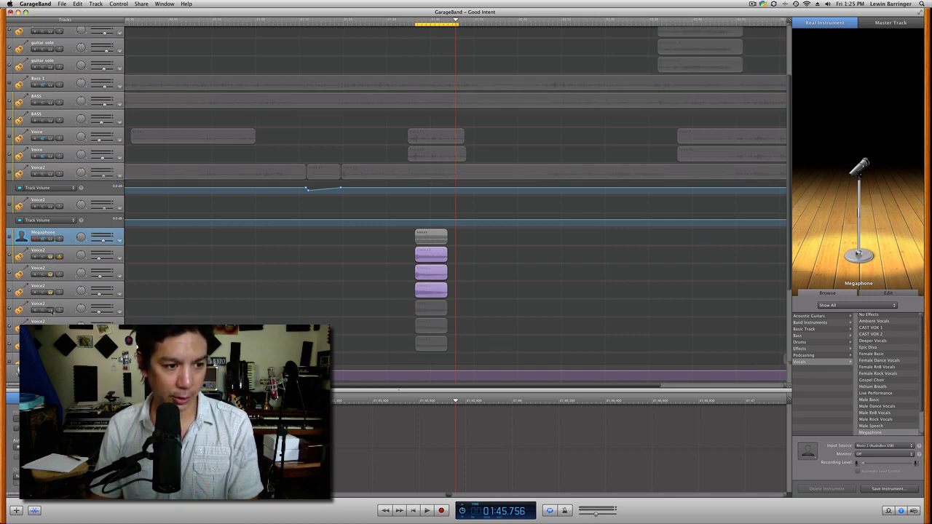
left_click(51, 311)
left_click(51, 328)
left_click(50, 346)
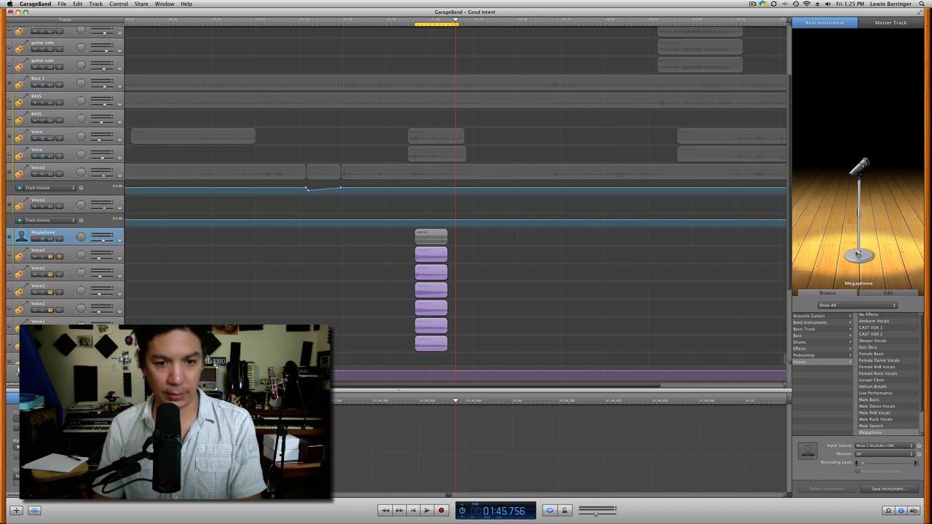
key("space")
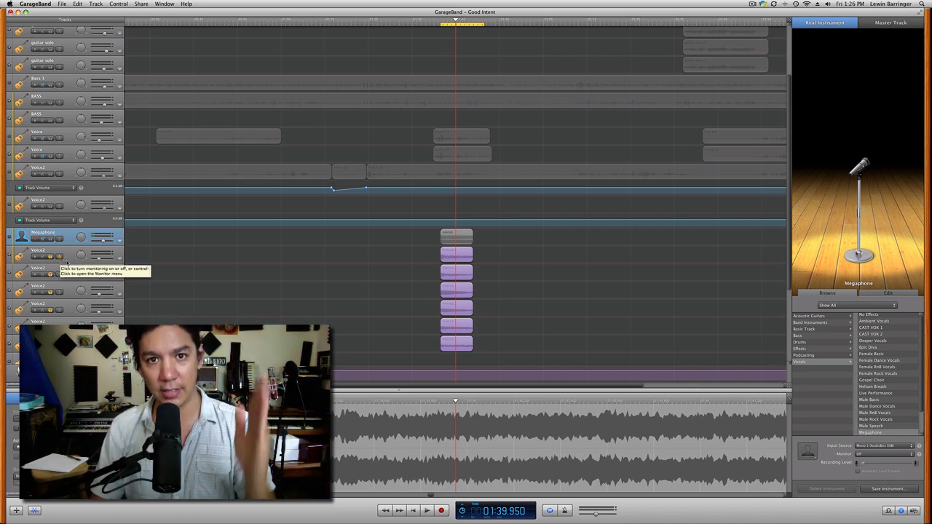
- Clear the old cycle region and draw a short new one over the stacked Megaphone and Voice2 clips
left_click_drag(477, 25, 442, 26)
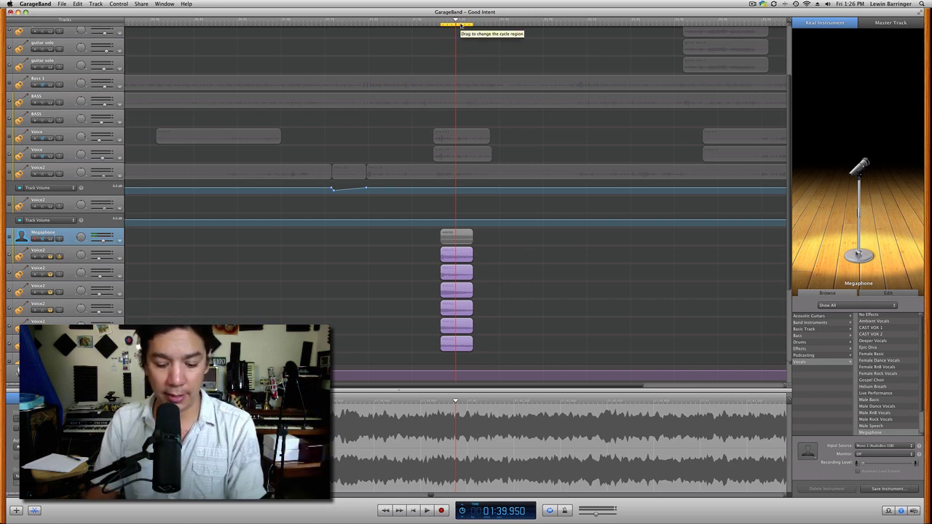
key("c")
key("c")
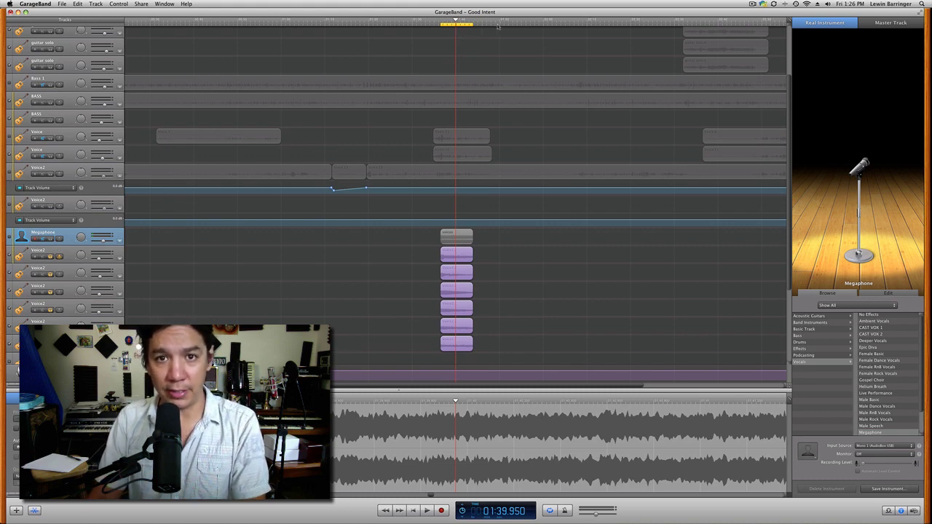
left_click_drag(498, 26, 559, 25)
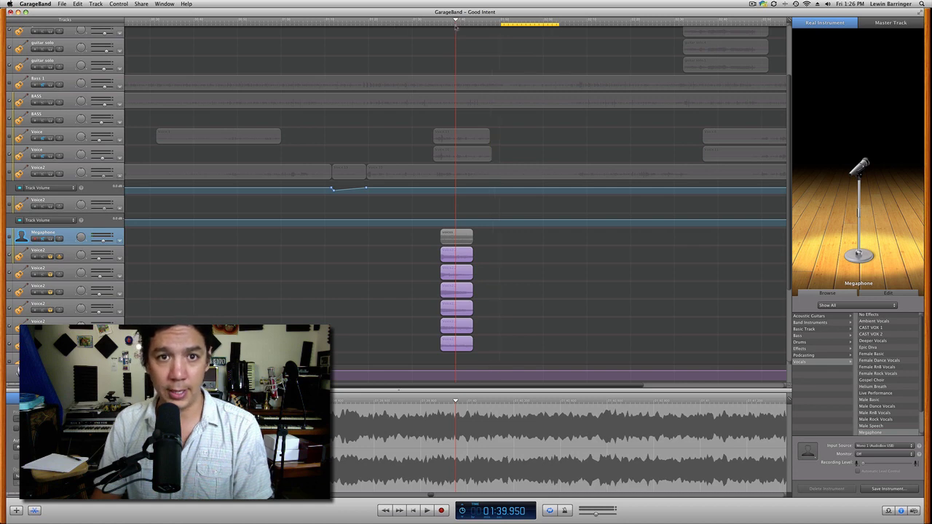
mouse_move(433, 25)
left_mouse_down()
mouse_move(473, 26)
mouse_move(441, 26)
left_mouse_up()
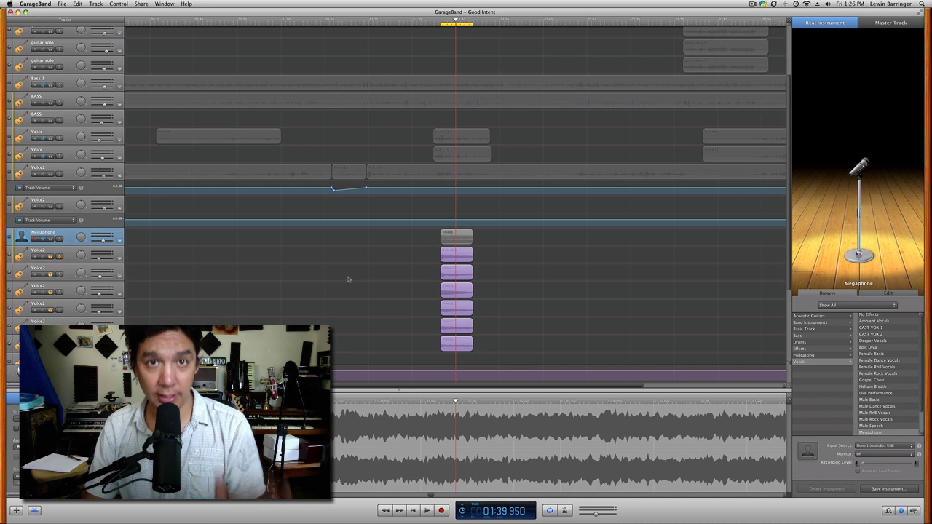
left_click(143, 4)
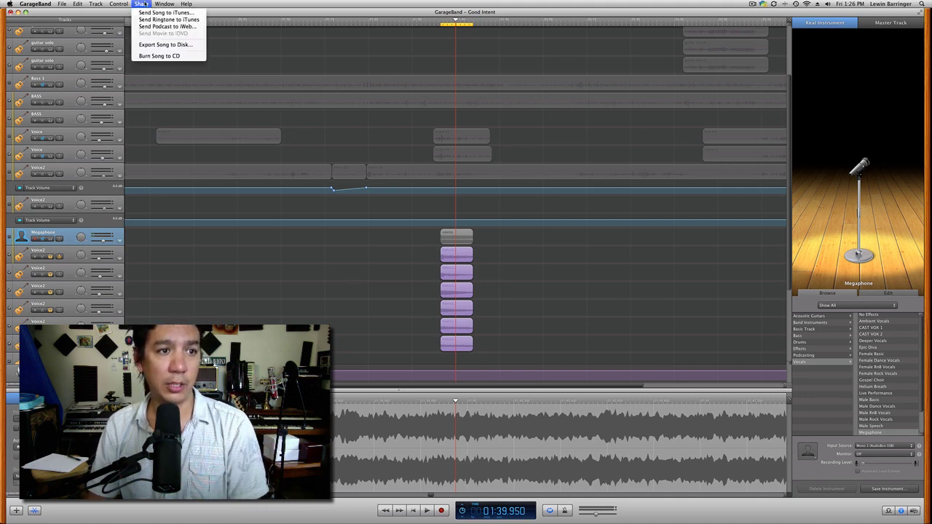
- Export the song to disk with Compress off, saving 'Good Intent Clips' on the Desktop
left_click(167, 45)
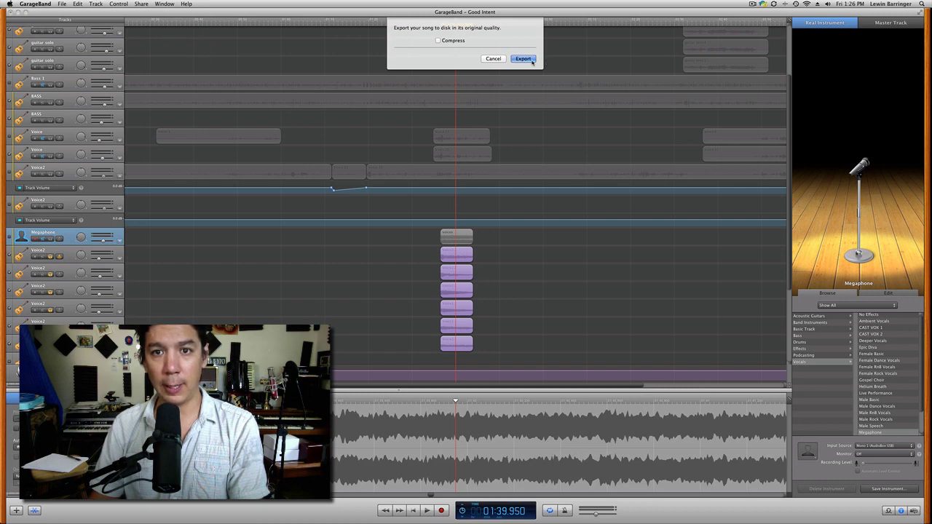
left_click(531, 62)
key("Right")
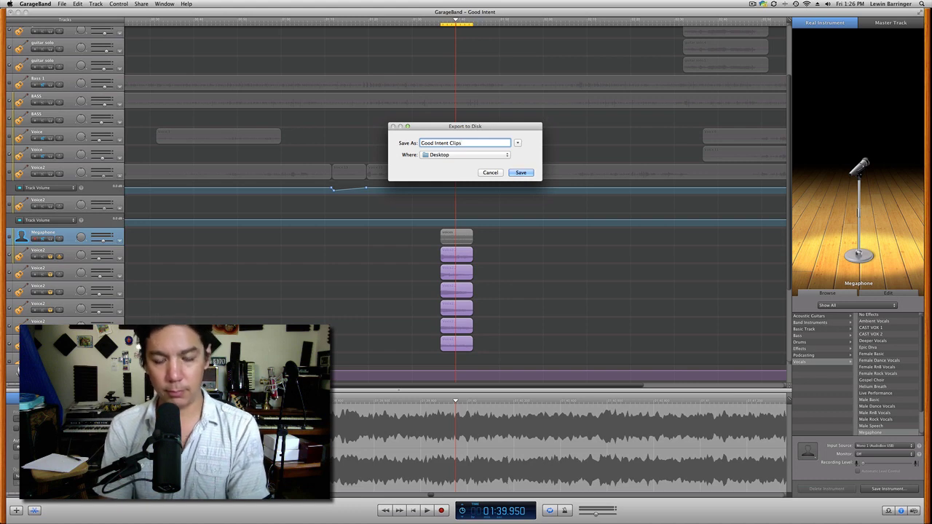
key("Return")
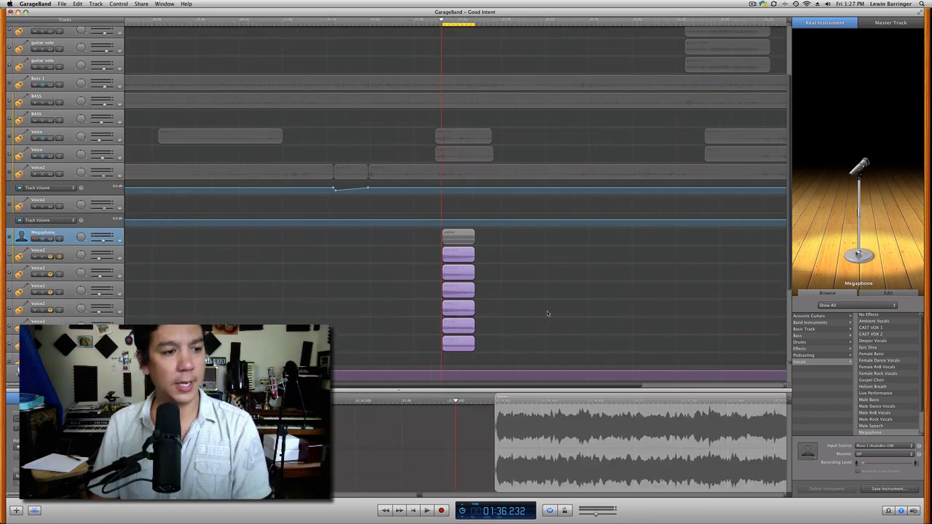
key("F11")
left_click_drag(768, 408, 237, 115)
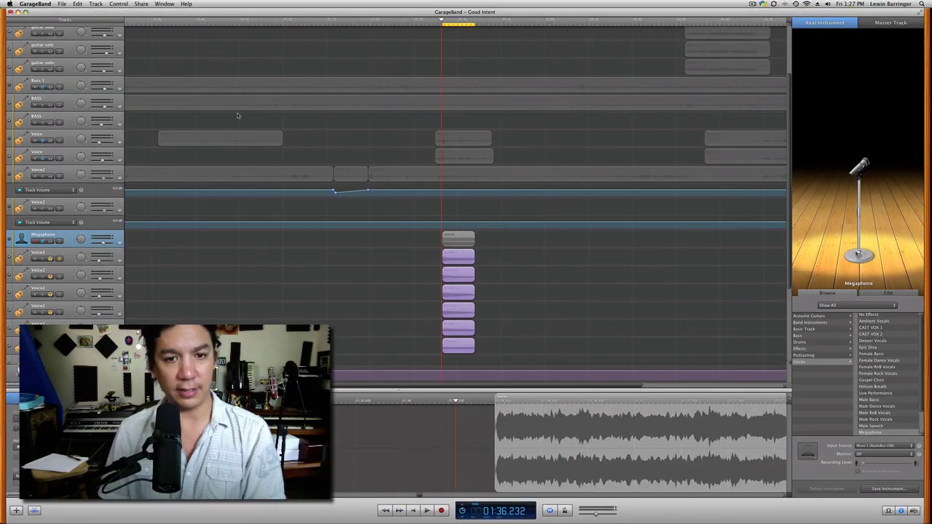
- Select the Megaphone clip and mute all six Voice2 copies stacked beneath it
left_click(42, 235)
left_click(49, 258)
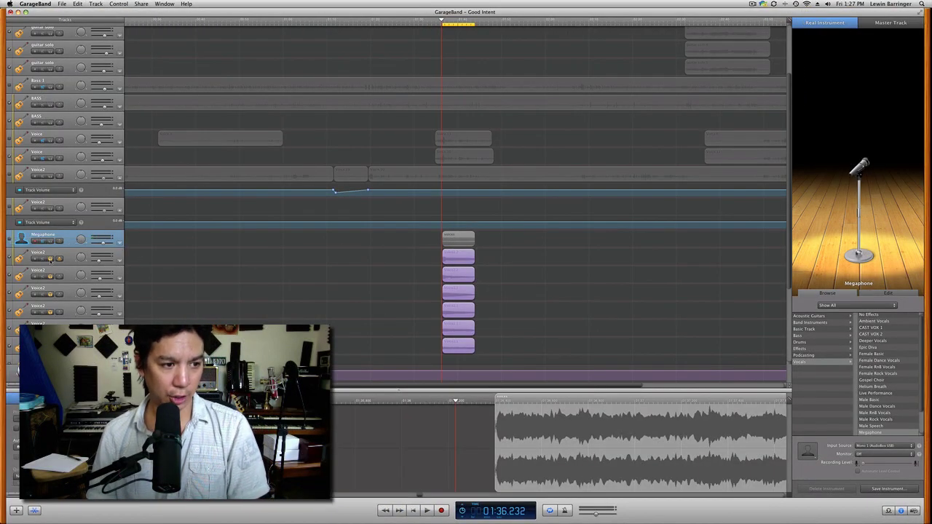
left_click(458, 239)
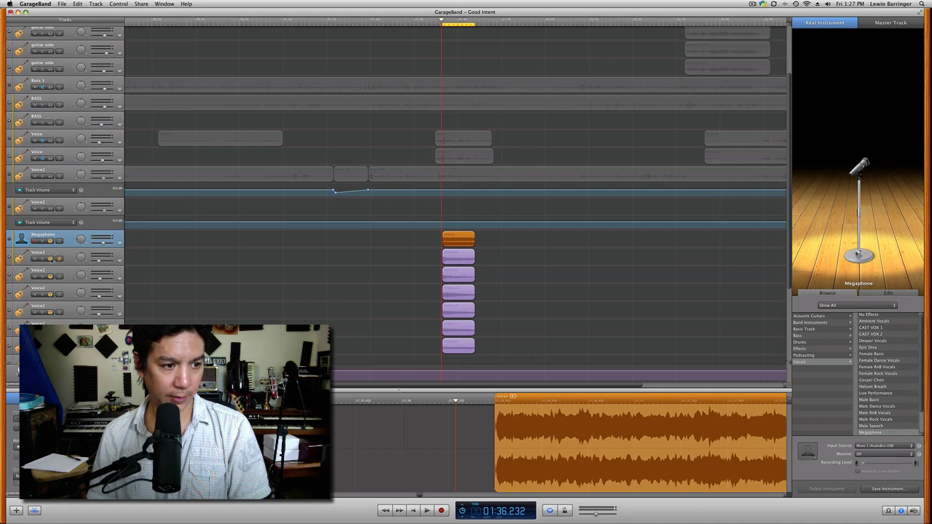
left_click(49, 259)
left_click(51, 277)
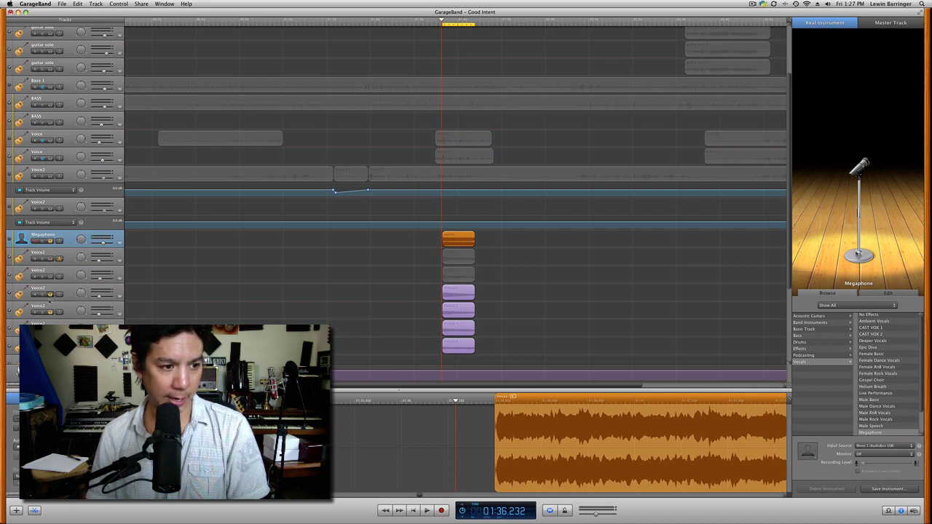
left_click(49, 294)
left_click(51, 311)
left_click(50, 329)
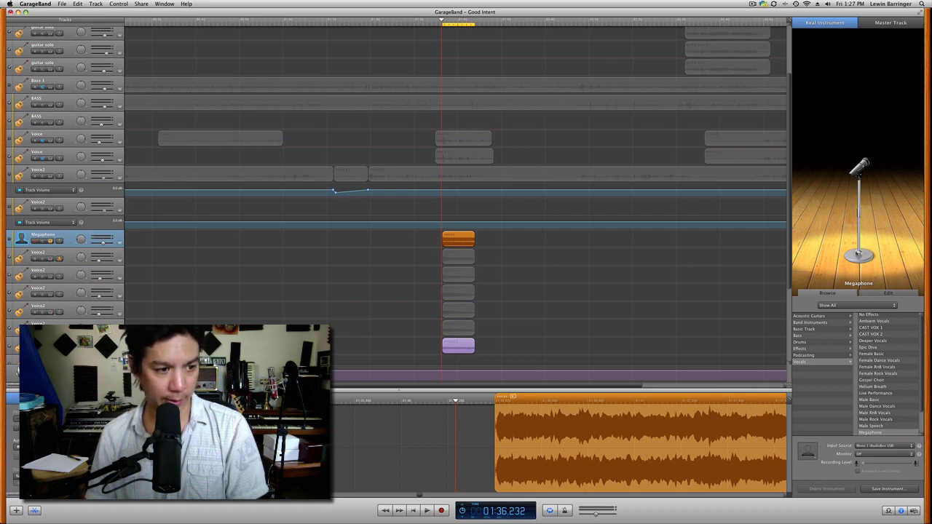
left_click(49, 348)
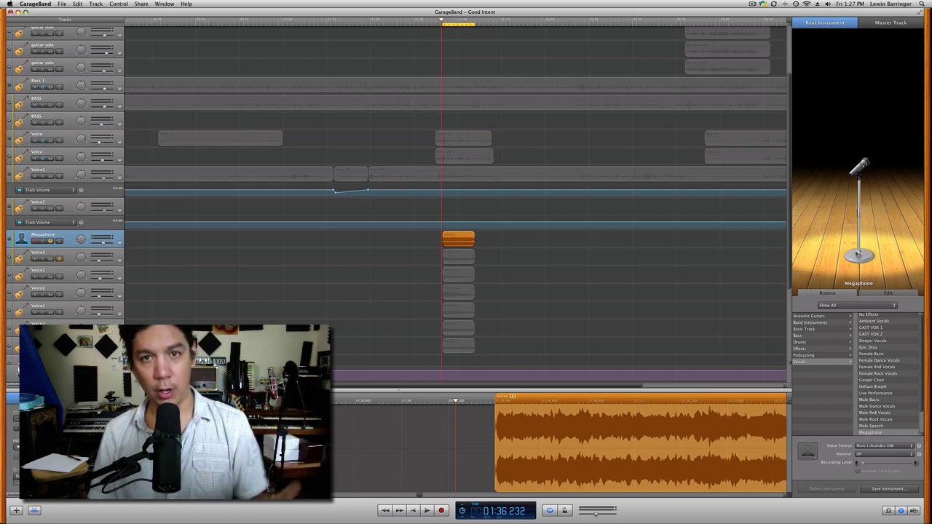